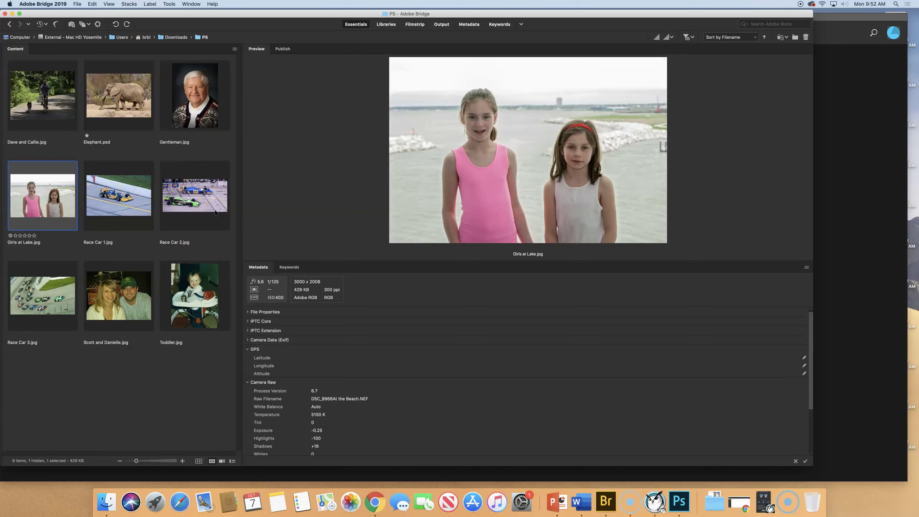
- Preview Toddler.jpg and its metadata in Bridge's PS folder
{"action": "left_click", "coordinate": [202, 304]}
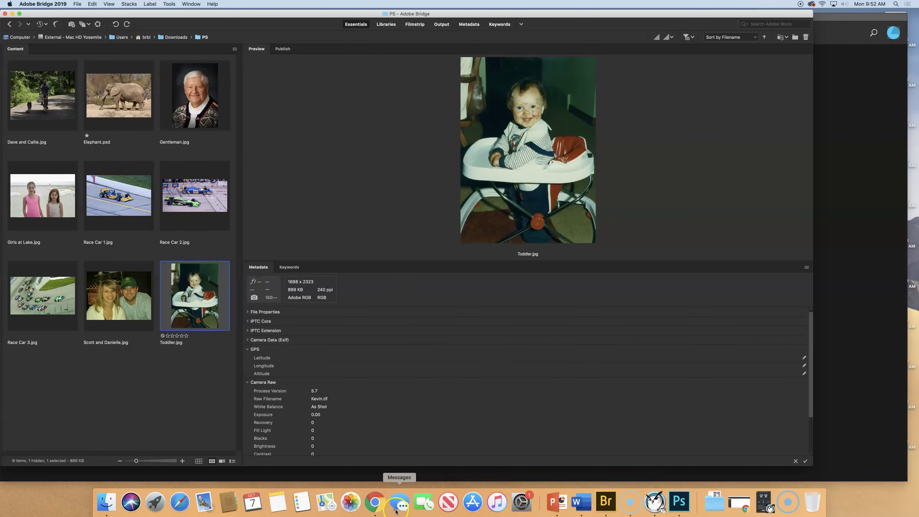
- Read the Toddler Color Adjustments assignment under Learning Plan 5 - 2019, then return to Photoshop
{"action": "left_click", "coordinate": [375, 502]}
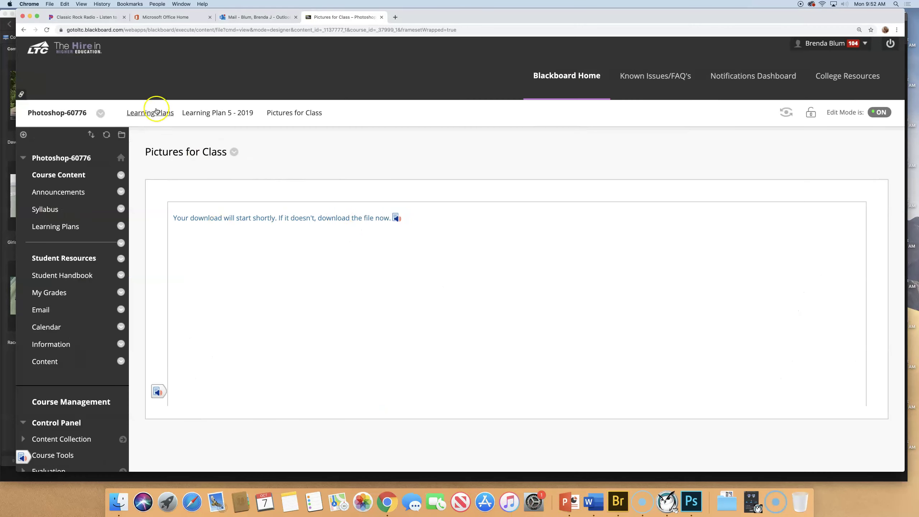
{"action": "left_click", "coordinate": [225, 113]}
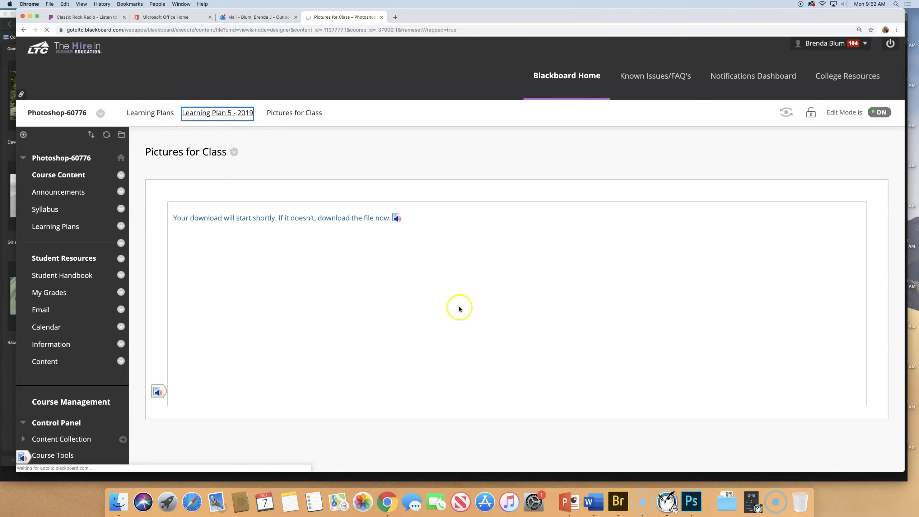
{"action": "scroll", "coordinate": [378, 268], "scroll_direction": "down", "scroll_amount": 15}
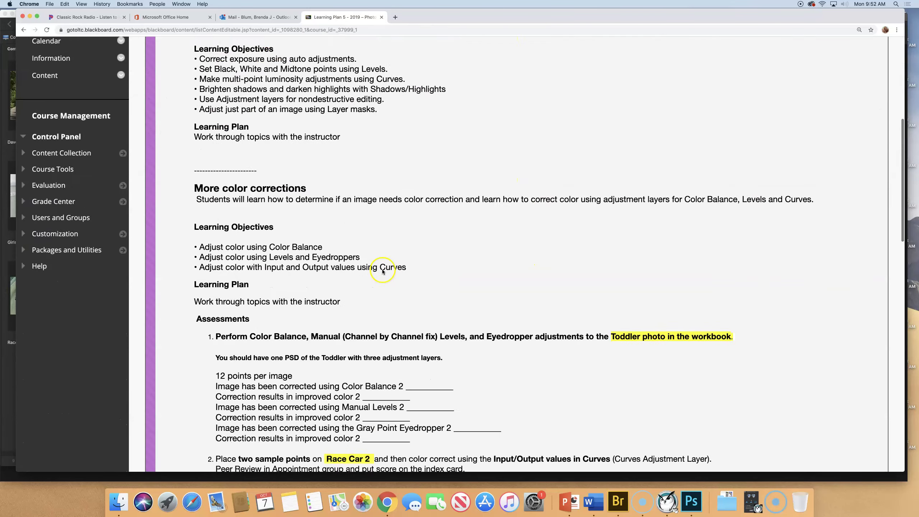
{"action": "scroll", "coordinate": [382, 269], "scroll_direction": "down", "scroll_amount": 6}
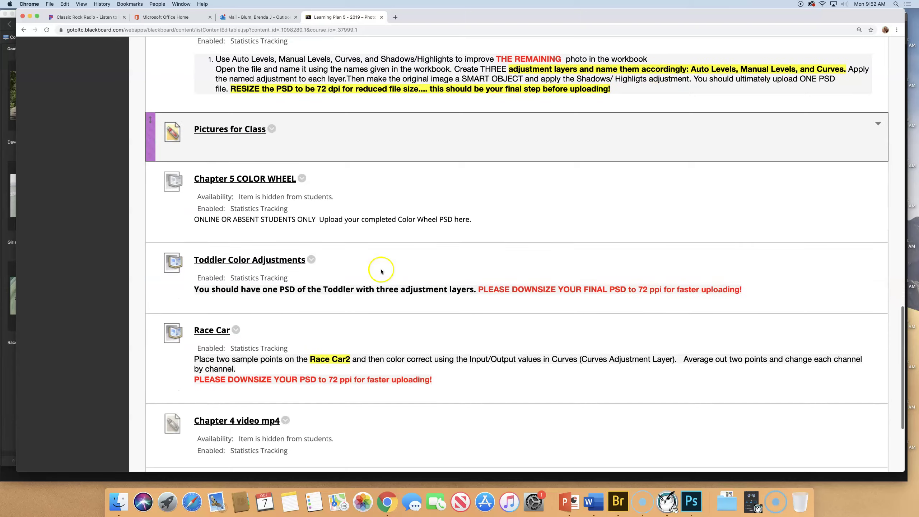
{"action": "left_click", "coordinate": [245, 258]}
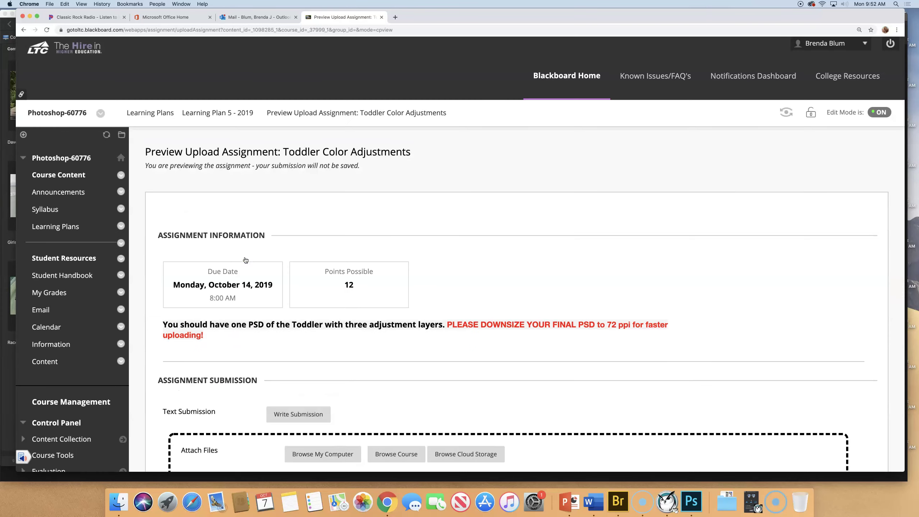
{"action": "scroll", "coordinate": [570, 210], "scroll_direction": "down", "scroll_amount": 3}
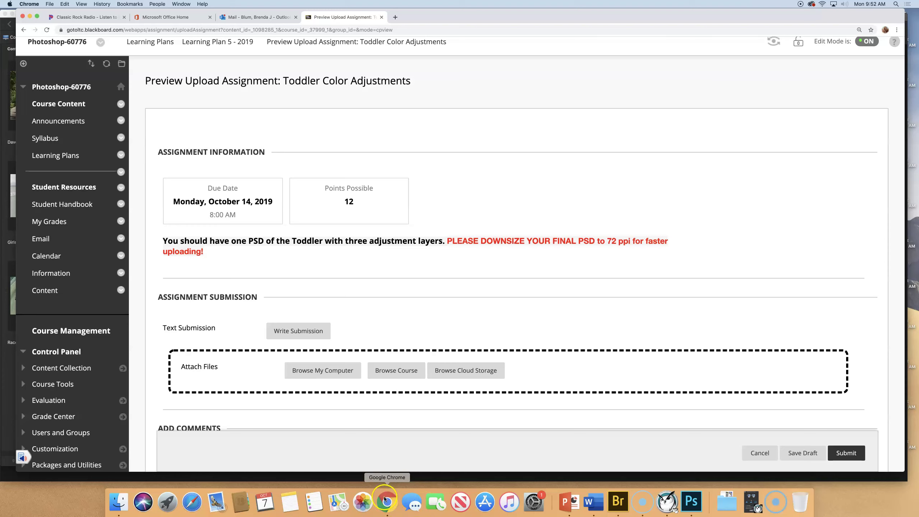
{"action": "left_click", "coordinate": [691, 501]}
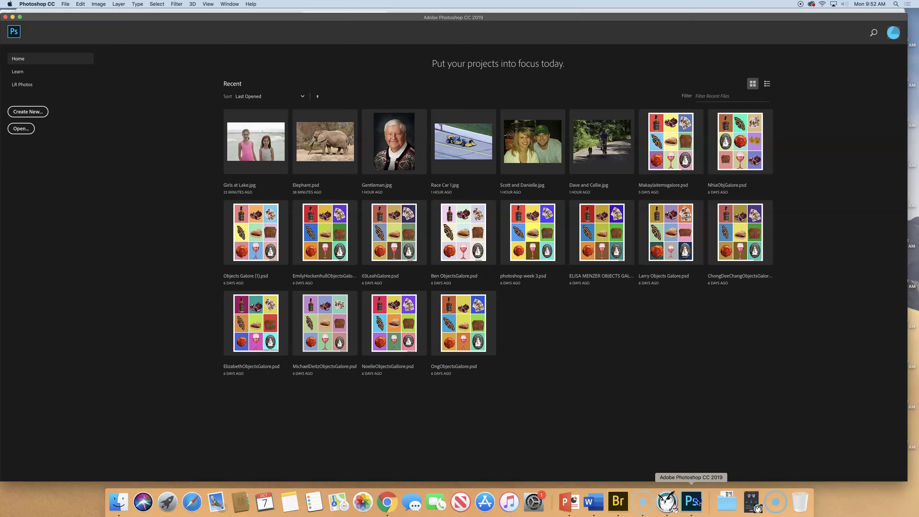
- Open Scott and Danielle.jpg and add a Color Balance layer with the Cyan/Red midtones shifted
{"action": "left_click", "coordinate": [561, 146]}
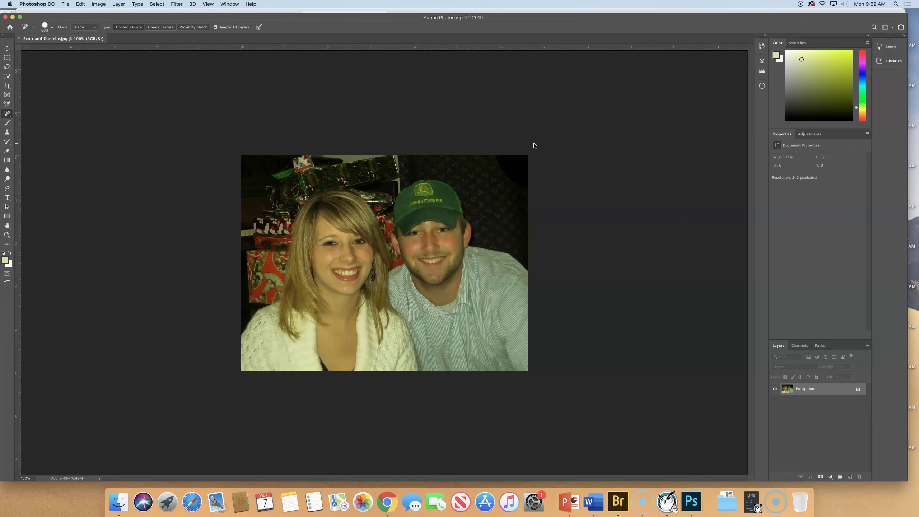
{"action": "left_click", "coordinate": [830, 476]}
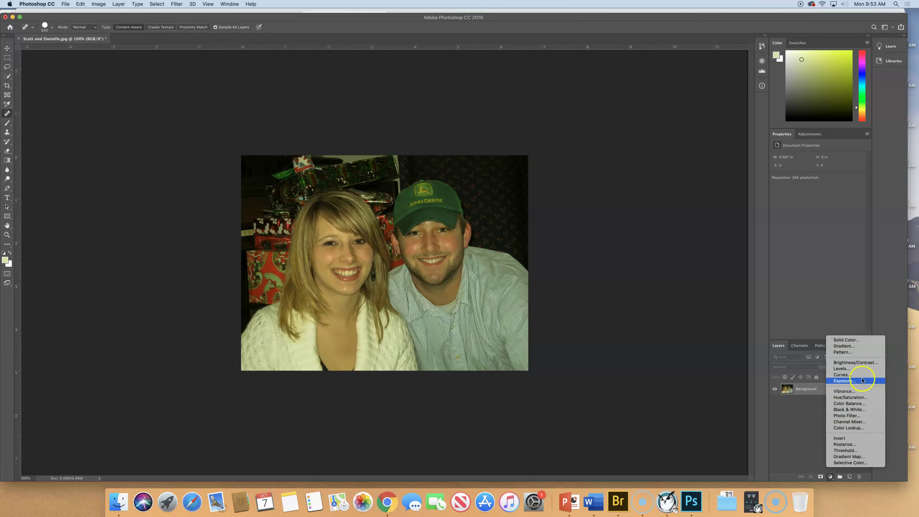
{"action": "left_click", "coordinate": [849, 403]}
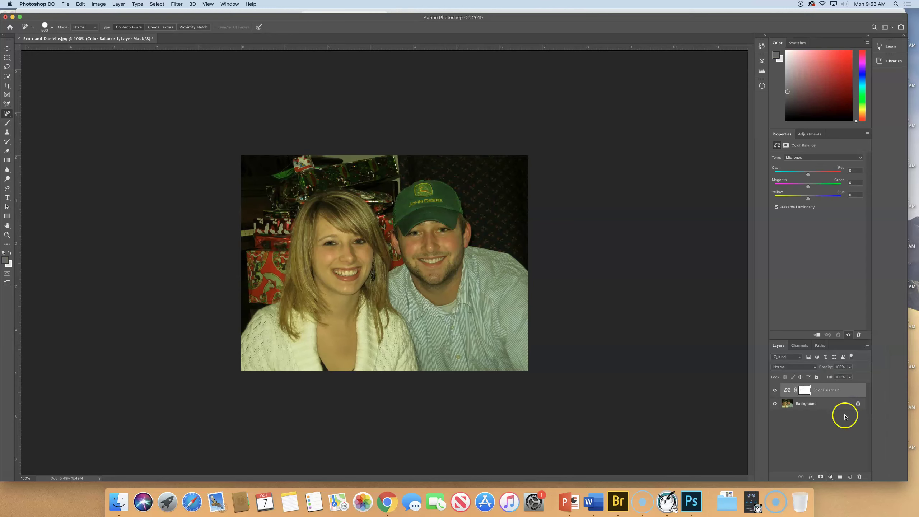
{"action": "mouse_move", "coordinate": [808, 174]}
{"action": "left_mouse_down"}
{"action": "mouse_move", "coordinate": [832, 175]}
{"action": "mouse_move", "coordinate": [818, 178]}
{"action": "left_mouse_up"}
- Add a Levels adjustment layer named 'Manual LEvels'
{"action": "left_click", "coordinate": [829, 477]}
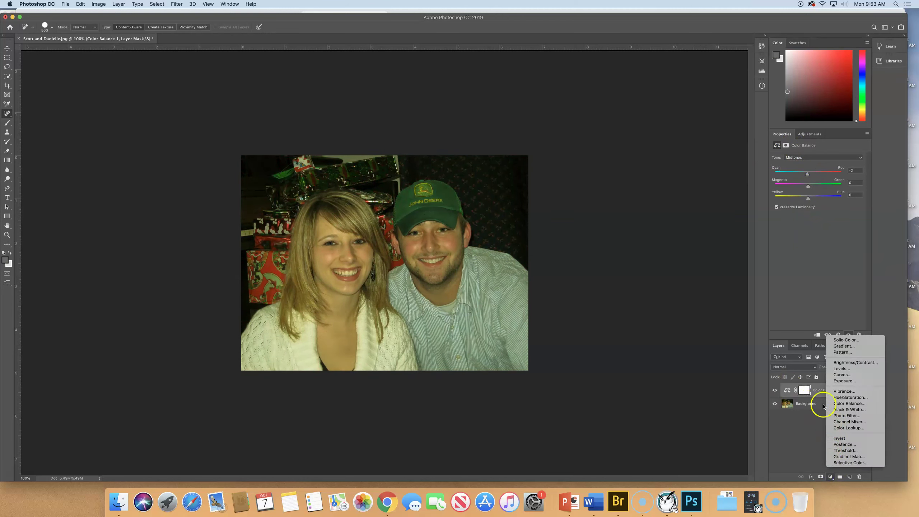
{"action": "left_click", "coordinate": [835, 369]}
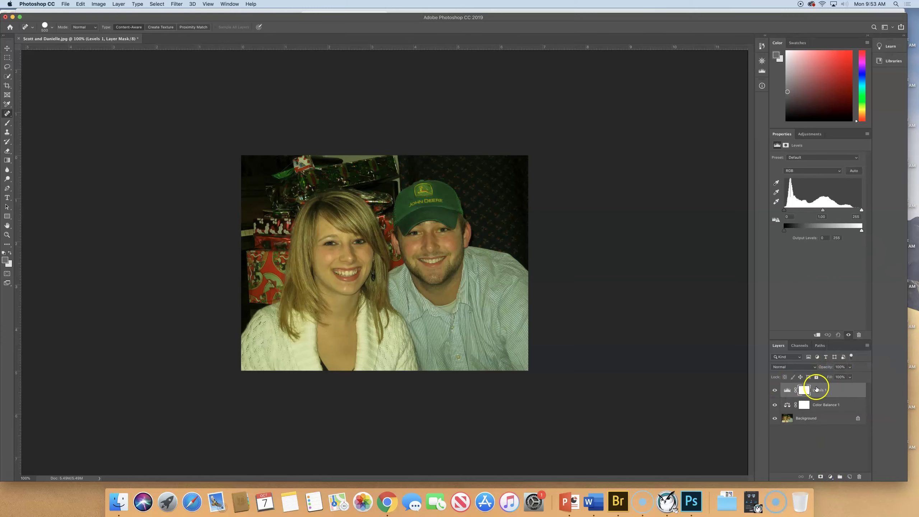
{"action": "double_click", "coordinate": [818, 390]}
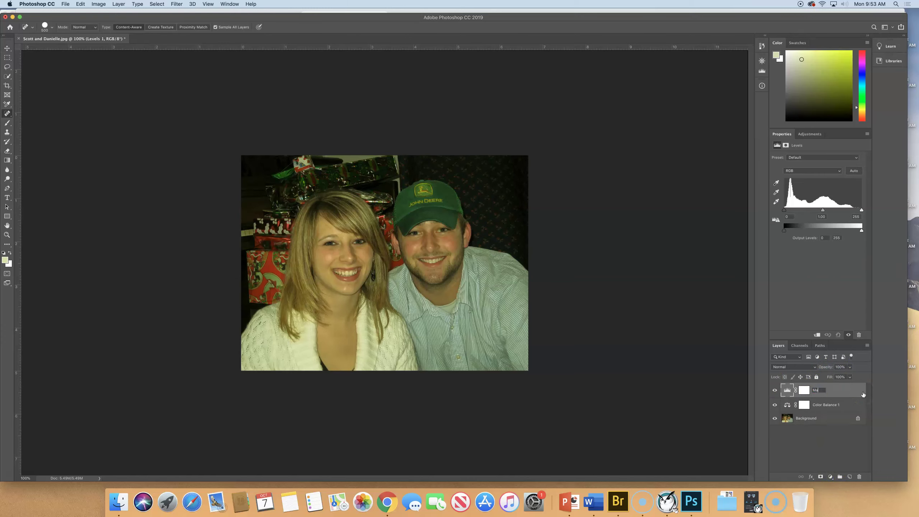
{"action": "type", "text": "Manual LEvels"}
{"action": "key", "text": "Return"}
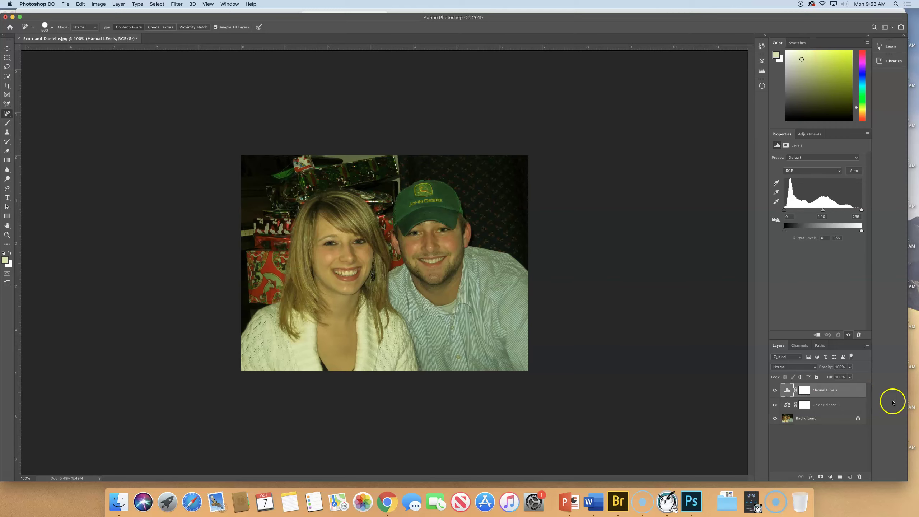
- Pull in the Red, Green (to 228) and Blue channel white points separately
{"action": "left_click", "coordinate": [799, 170]}
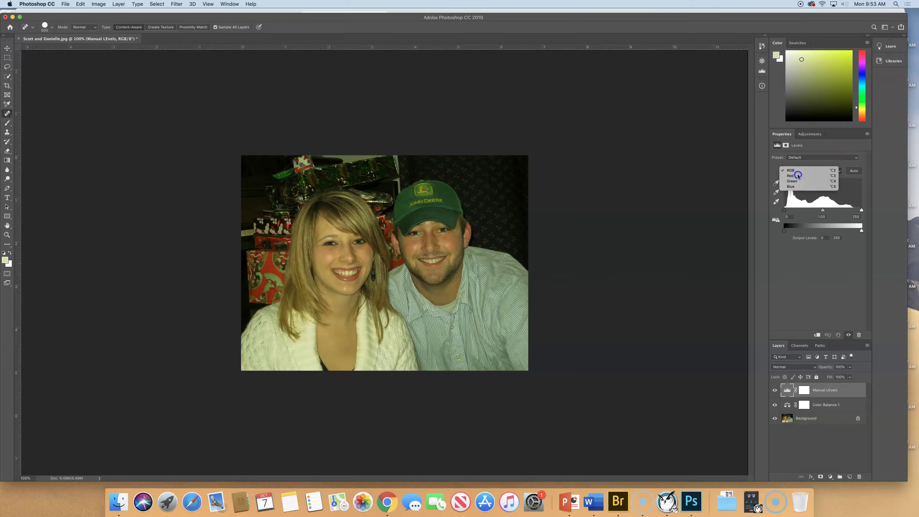
{"action": "left_click", "coordinate": [792, 176]}
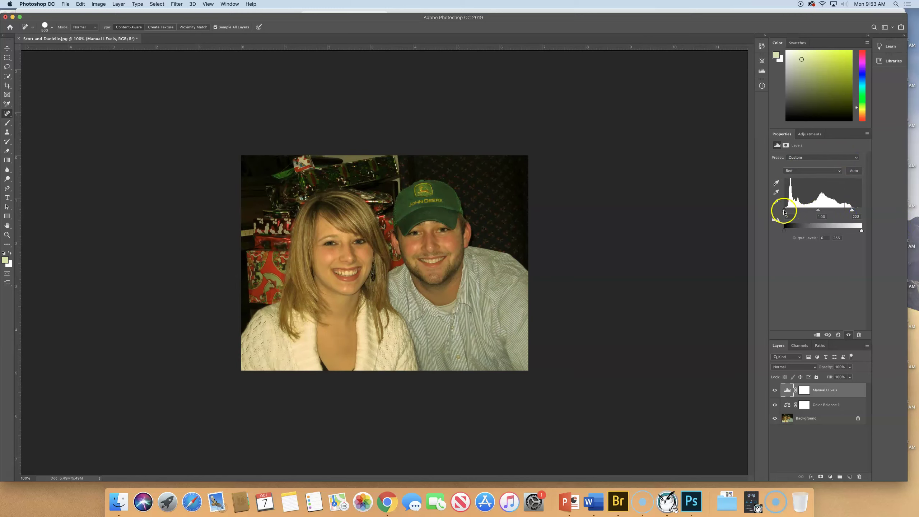
{"action": "left_click", "coordinate": [811, 170]}
{"action": "left_click", "coordinate": [796, 177]}
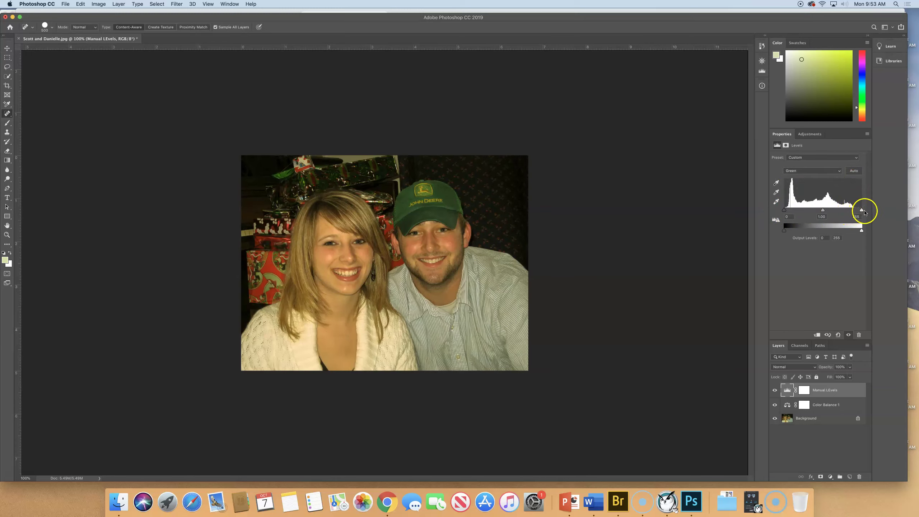
{"action": "left_click_drag", "start_coordinate": [861, 210], "coordinate": [853, 210]}
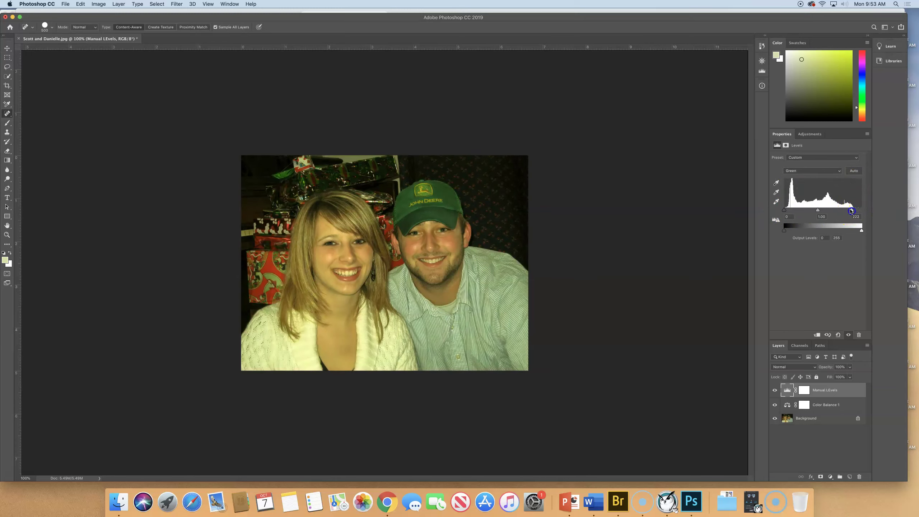
{"action": "left_click", "coordinate": [807, 170]}
{"action": "left_click", "coordinate": [818, 177]}
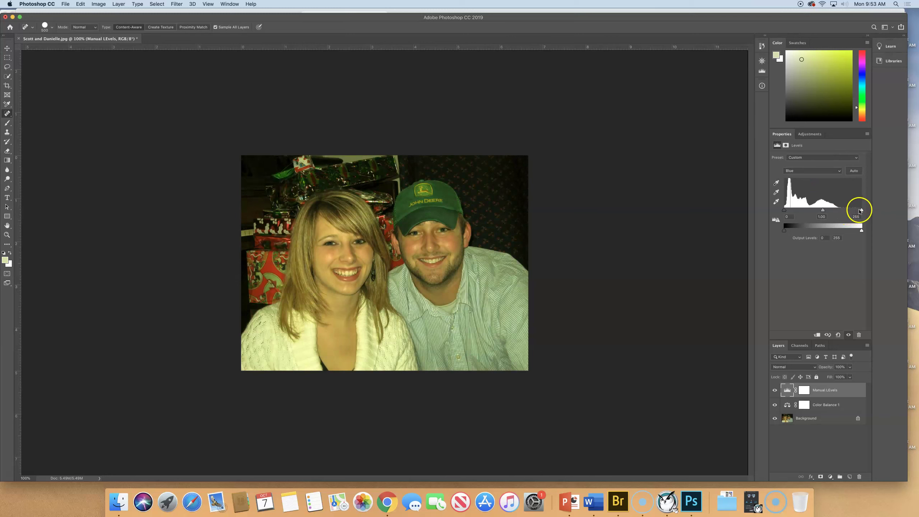
{"action": "left_click_drag", "start_coordinate": [861, 210], "coordinate": [842, 212]}
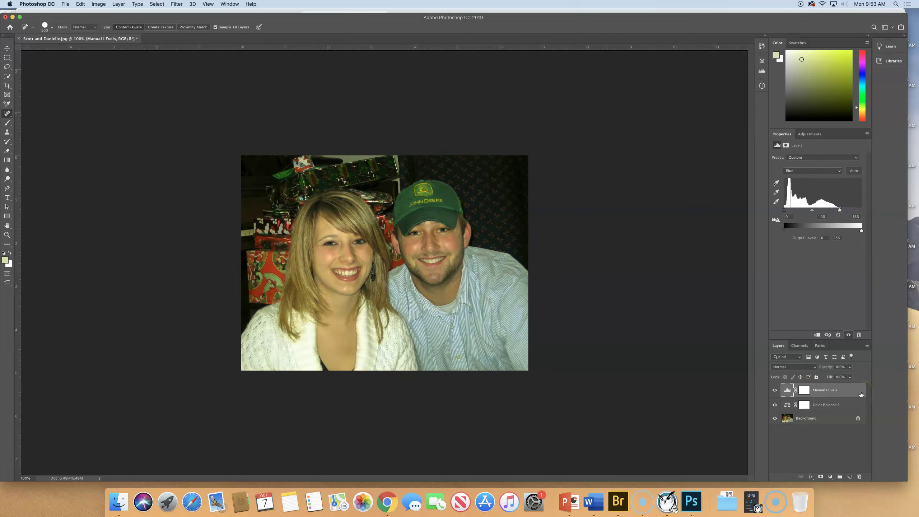
- Add a Levels layer named Eyedropper, sampling gray from the shirt and white from the sweater
{"action": "left_click", "coordinate": [829, 478]}
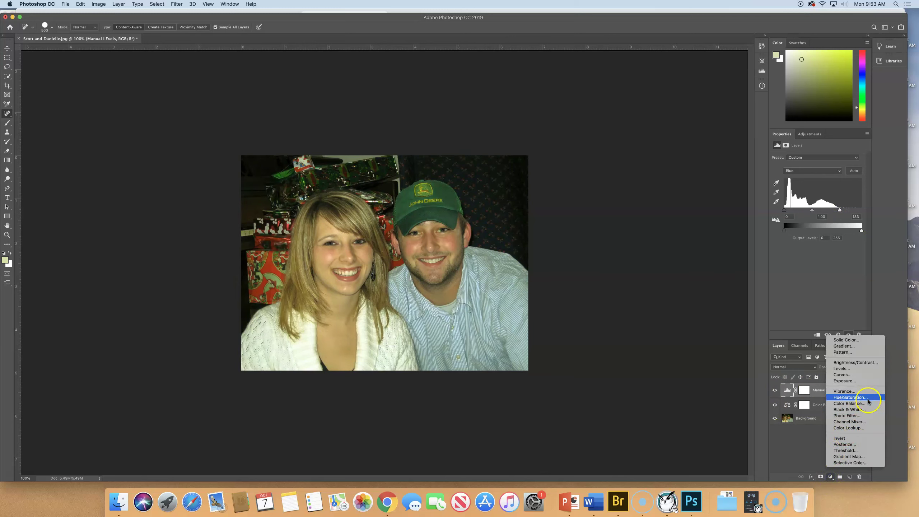
{"action": "left_click", "coordinate": [856, 369]}
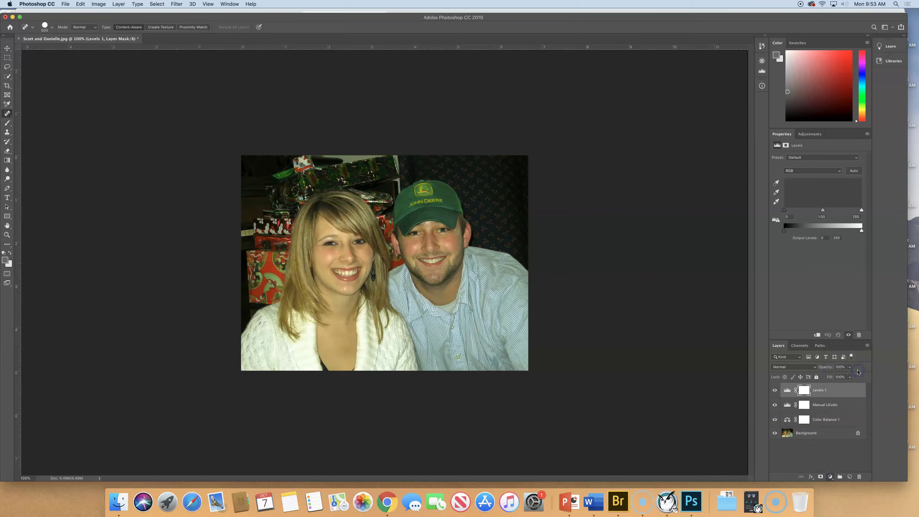
{"action": "double_click", "coordinate": [820, 390]}
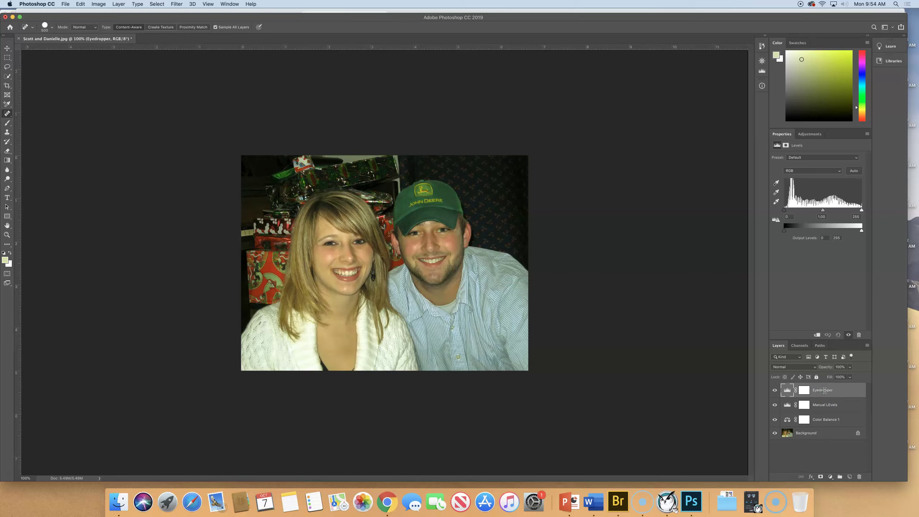
{"action": "left_click", "coordinate": [776, 192]}
{"action": "left_click", "coordinate": [450, 308]}
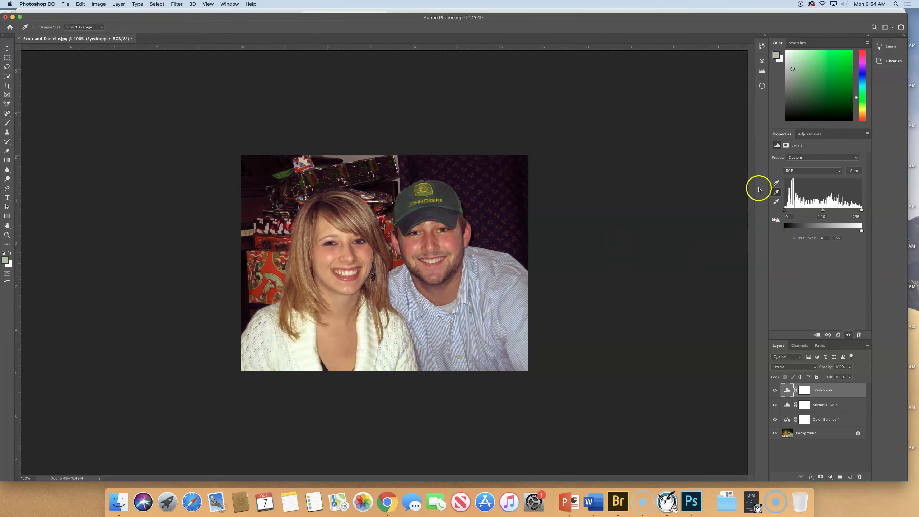
{"action": "left_click", "coordinate": [776, 202]}
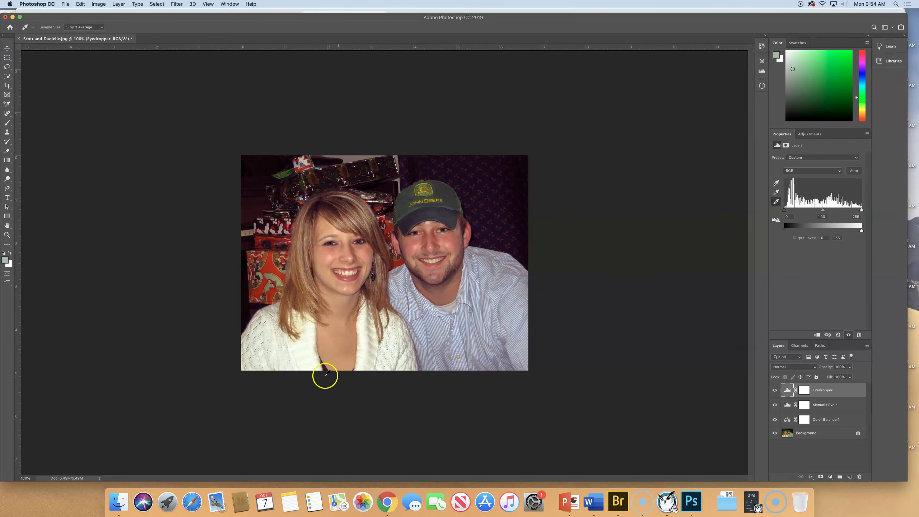
{"action": "left_click", "coordinate": [307, 358]}
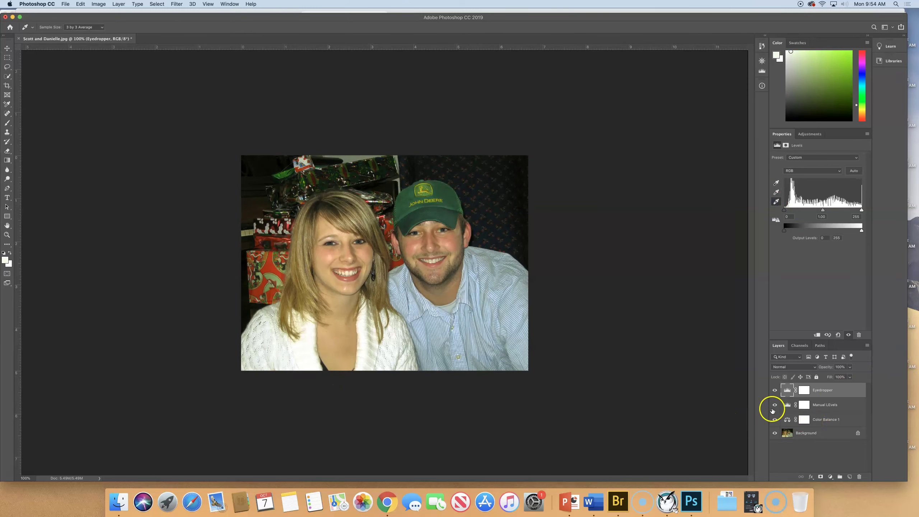
- Hide the Manual LEvels, Color Balance 1 and Eyedropper layers to compare
{"action": "left_click", "coordinate": [775, 404]}
{"action": "left_click", "coordinate": [775, 419]}
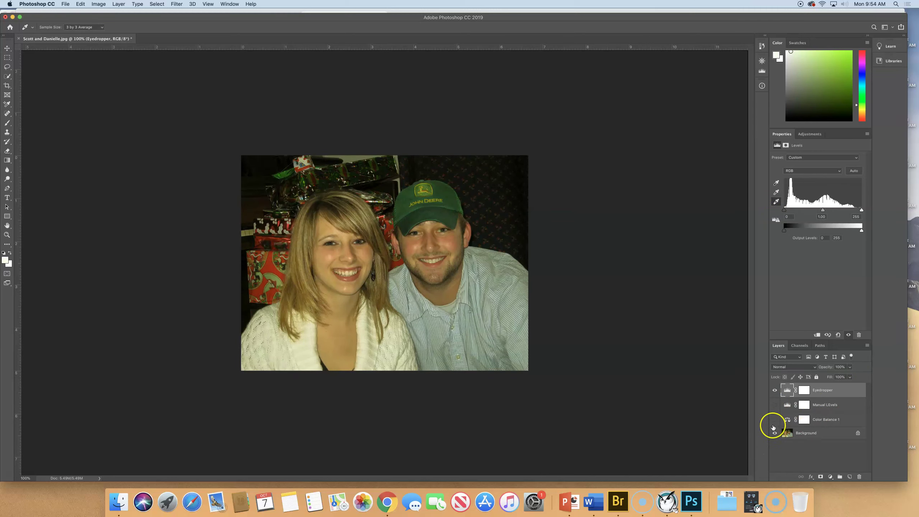
{"action": "left_click", "coordinate": [775, 390]}
- Turn Manual LEvels back on and view its Red channel levels
{"action": "left_click", "coordinate": [773, 408]}
{"action": "left_click", "coordinate": [836, 405]}
{"action": "key", "text": "j"}
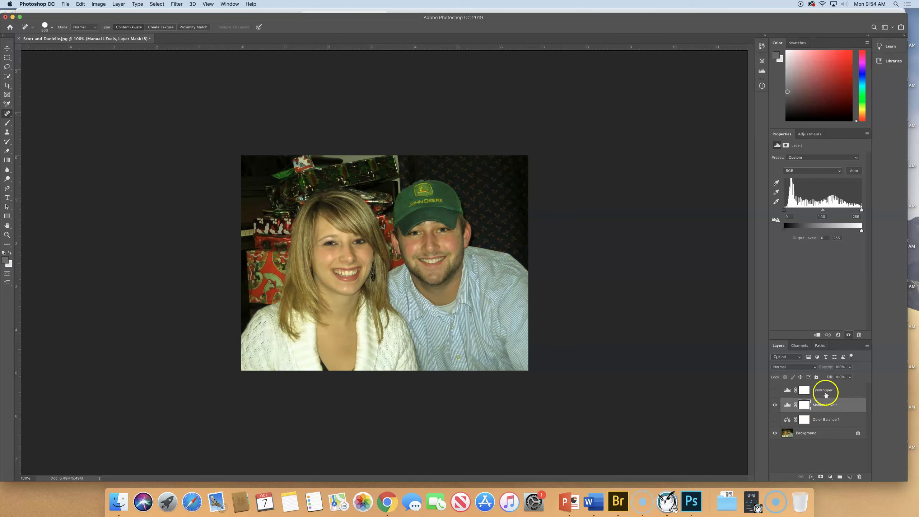
{"action": "left_click", "coordinate": [797, 170]}
{"action": "key", "text": "Return"}
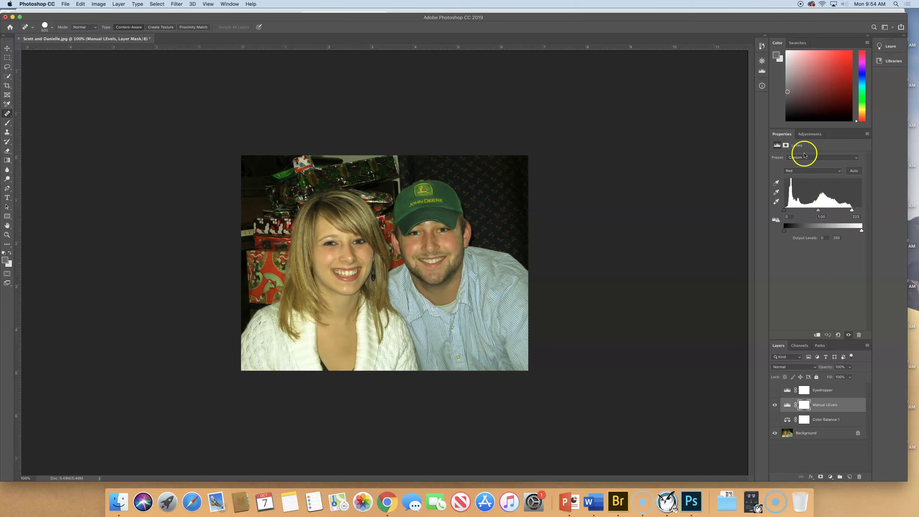
- Hide Manual LEvels and make the visible Eyedropper layer active
{"action": "left_click", "coordinate": [774, 405]}
{"action": "left_click", "coordinate": [775, 389]}
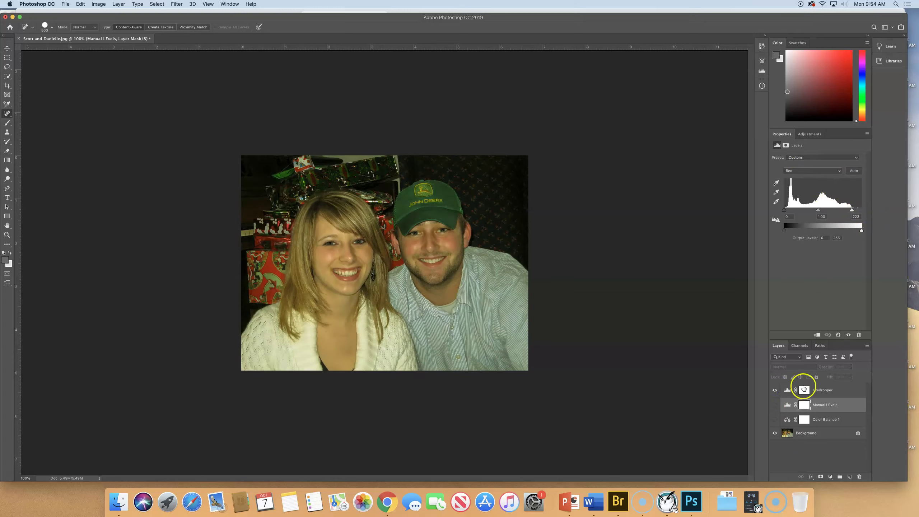
{"action": "left_click", "coordinate": [803, 390]}
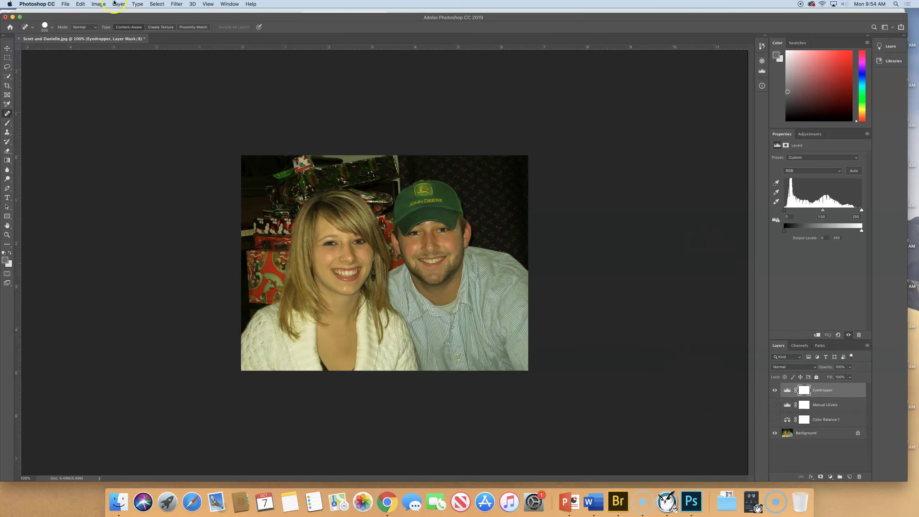
{"action": "left_click", "coordinate": [98, 4]}
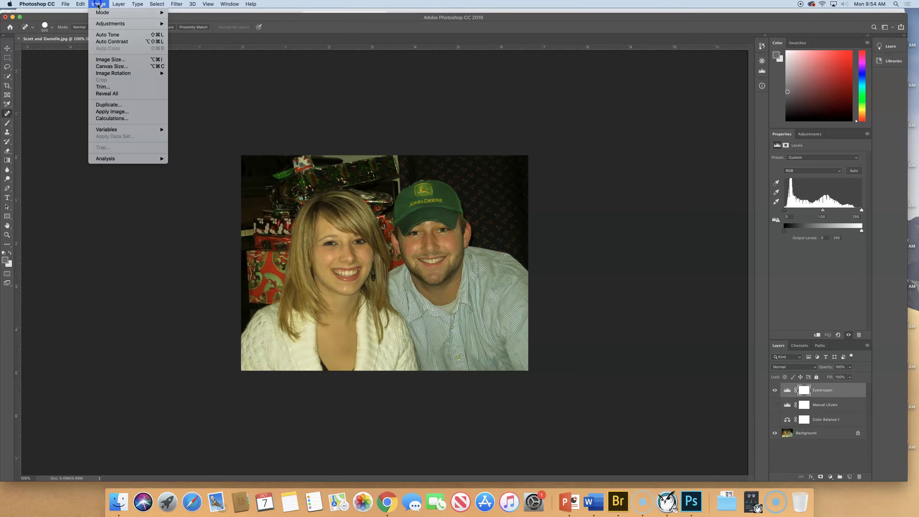
{"action": "left_click", "coordinate": [105, 59]}
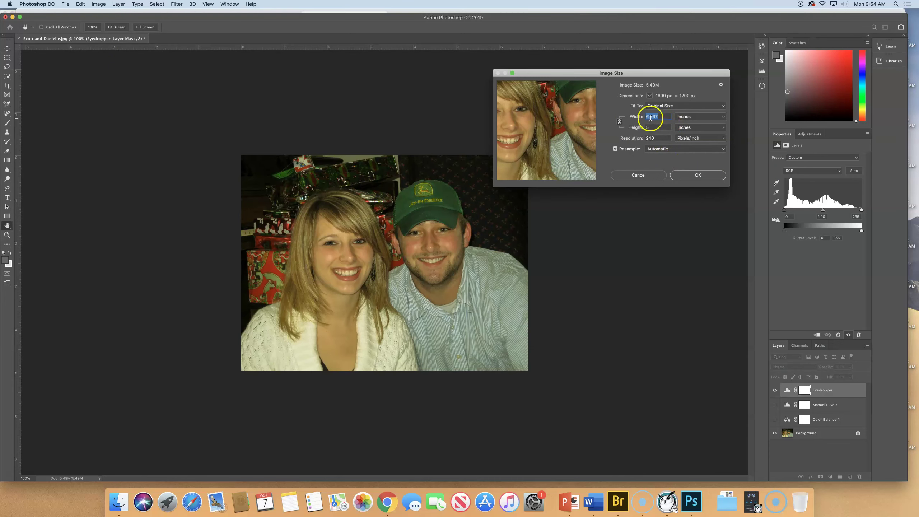
{"action": "key", "text": "Tab"}
{"action": "key", "text": "Tab"}
{"action": "type", "text": "72"}
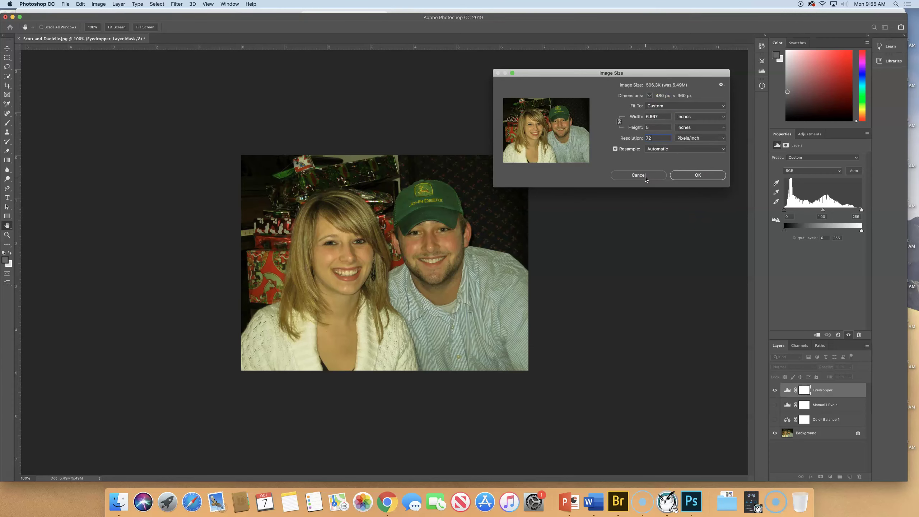
{"action": "left_click", "coordinate": [639, 175]}
- Close Image Size without resizing and screenshot the Layers panel with its three adjustment layers
{"action": "key", "text": "j"}
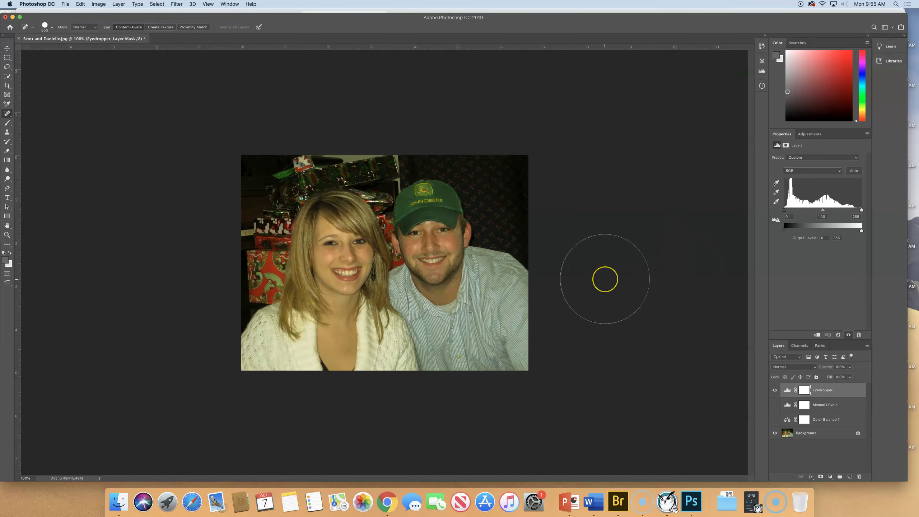
{"action": "left_click", "coordinate": [649, 306]}
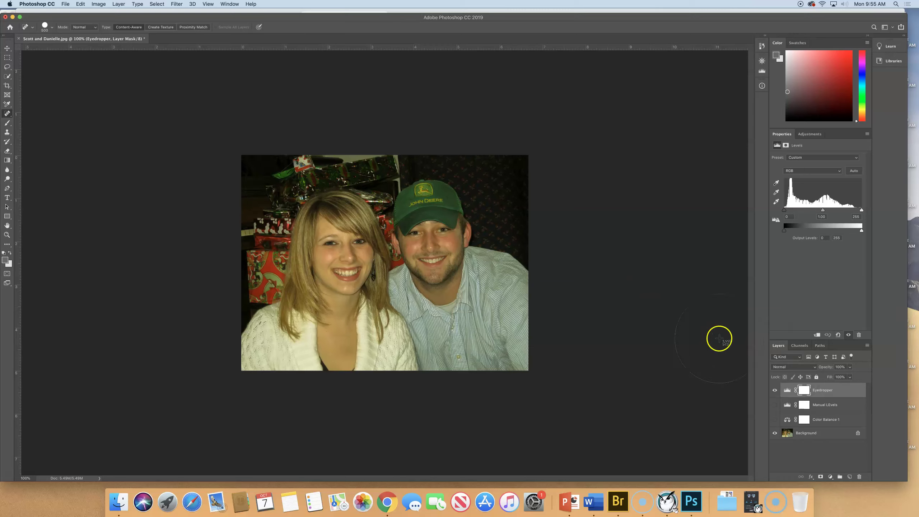
{"action": "left_click_drag", "start_coordinate": [751, 359], "coordinate": [880, 454]}
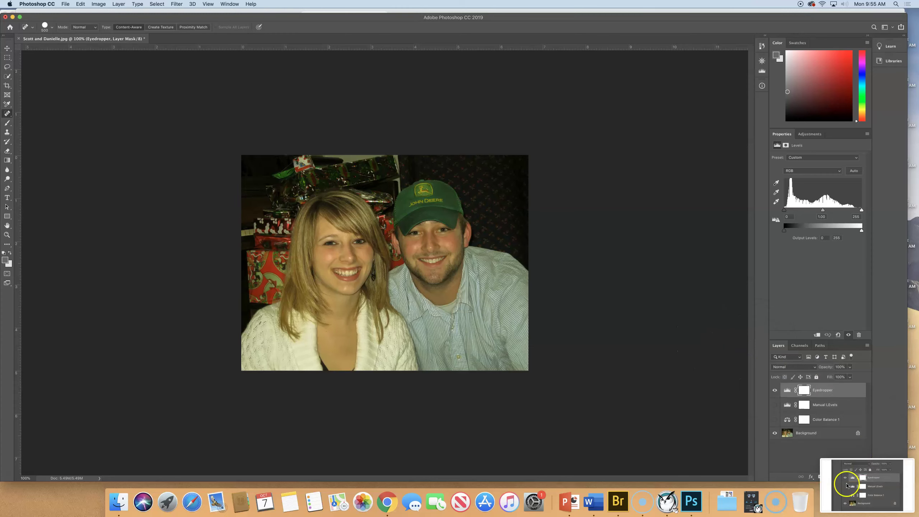
{"action": "left_click", "coordinate": [617, 511]}
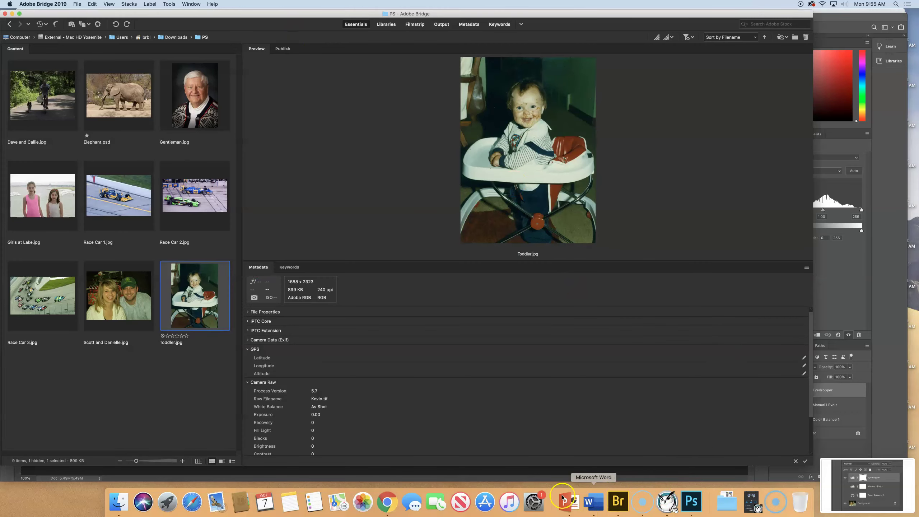
- Read the Race Car assignment, then preview Race Car 2.jpg (4060 × 2056, 240 ppi) in Bridge
{"action": "left_click", "coordinate": [387, 501]}
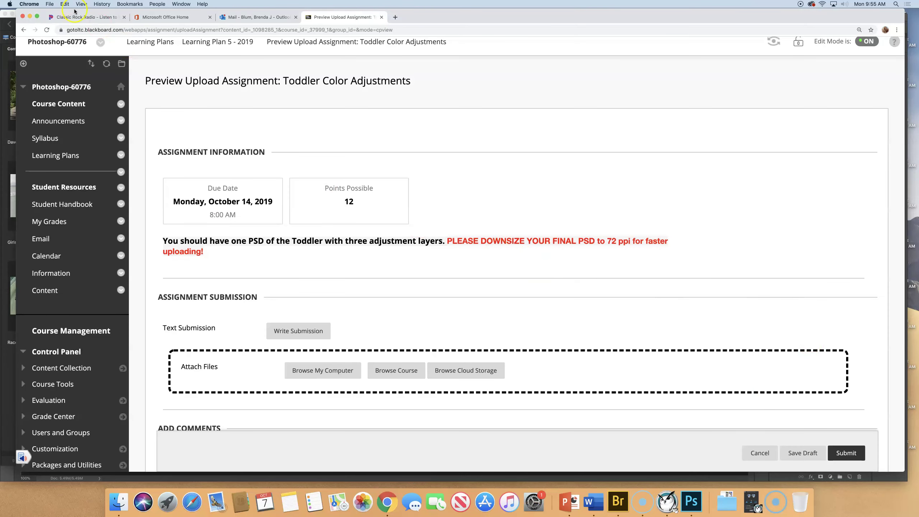
{"action": "left_click", "coordinate": [22, 30]}
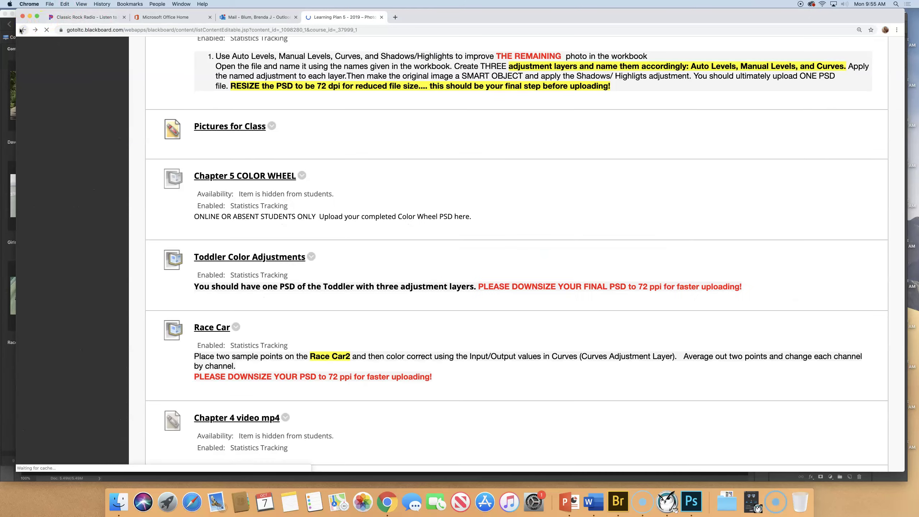
{"action": "scroll", "coordinate": [377, 158], "scroll_direction": "down", "scroll_amount": 1}
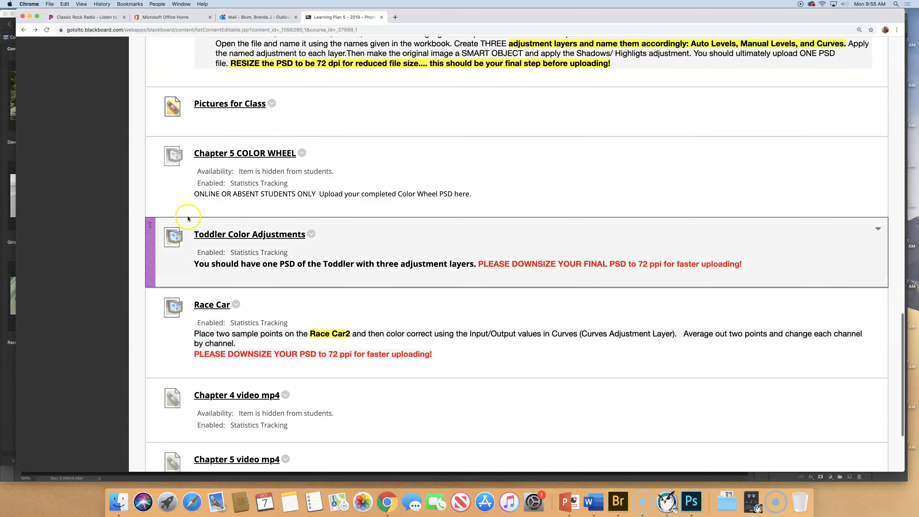
{"action": "left_click", "coordinate": [212, 305]}
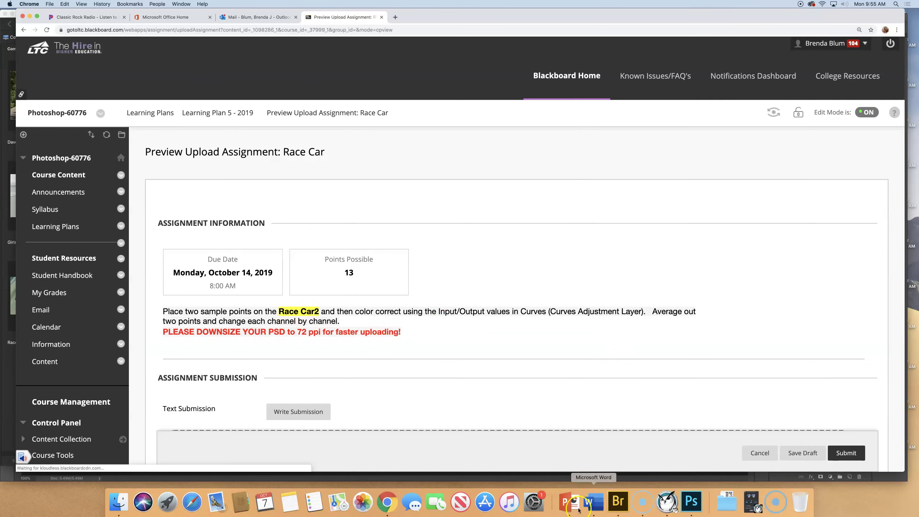
{"action": "left_click", "coordinate": [620, 501]}
{"action": "left_click", "coordinate": [175, 189]}
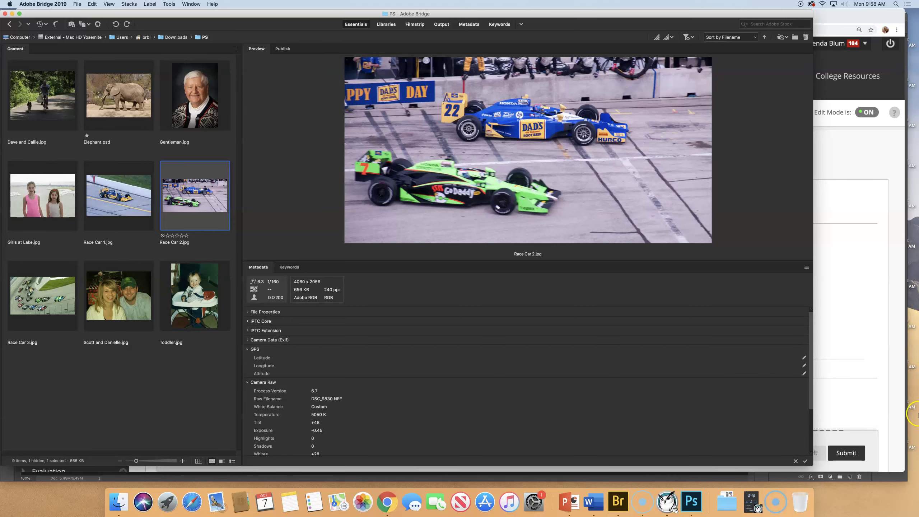
- Go back to the Learning Plan 5 - 2019 content list and scroll down to Puppet Warp
{"action": "left_click", "coordinate": [855, 238]}
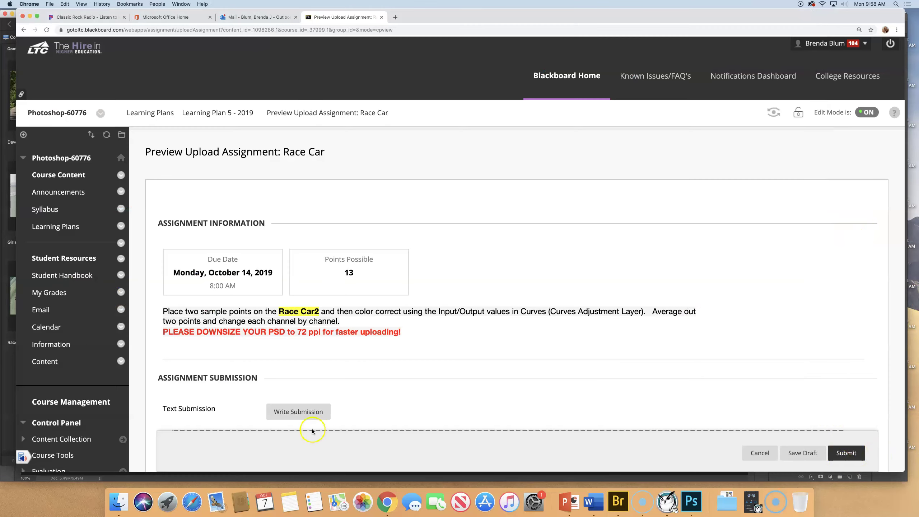
{"action": "left_click", "coordinate": [29, 31]}
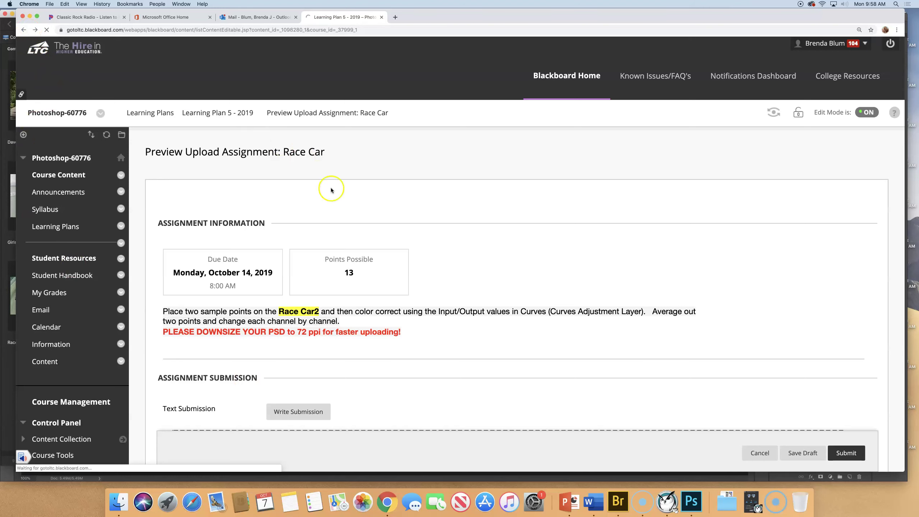
{"action": "scroll", "coordinate": [379, 277], "scroll_direction": "down", "scroll_amount": 5}
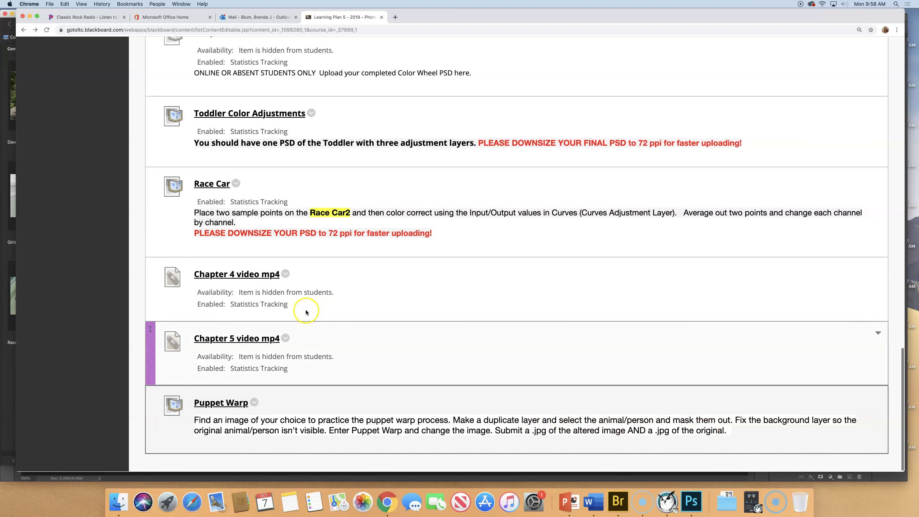
- Open the Puppet Warp assignment for editing and locate its instructions
{"action": "left_click", "coordinate": [255, 402]}
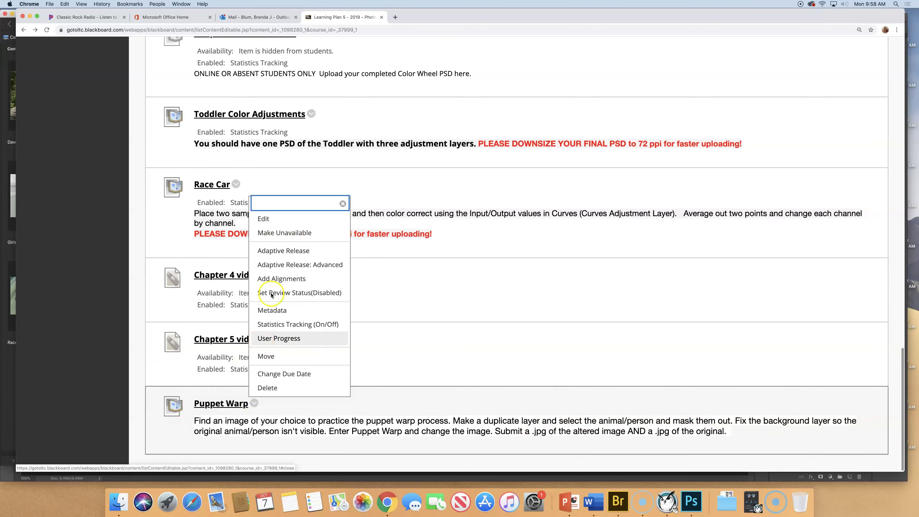
{"action": "left_click", "coordinate": [263, 218]}
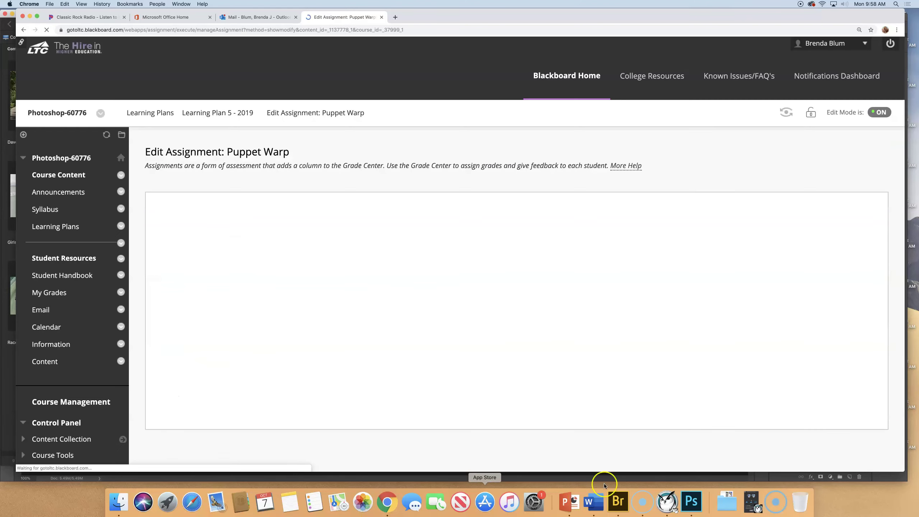
{"action": "scroll", "coordinate": [482, 377], "scroll_direction": "down", "scroll_amount": 15}
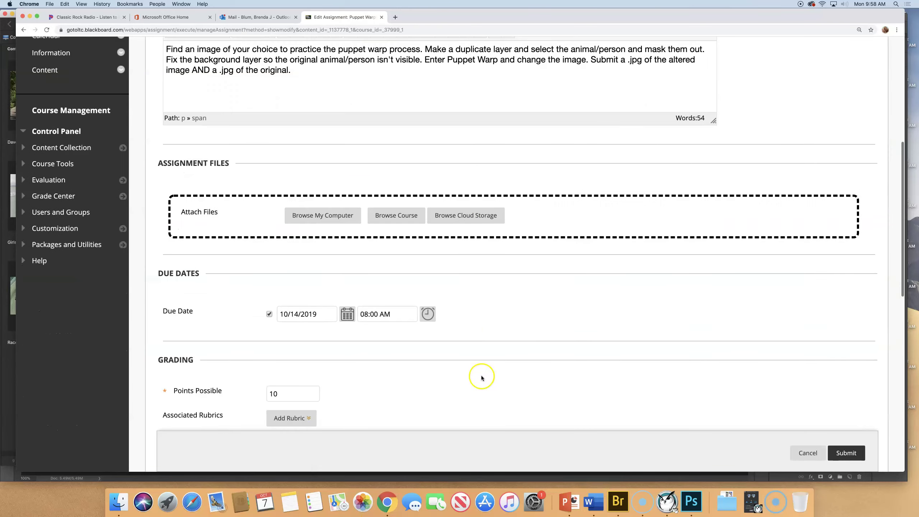
{"action": "scroll", "coordinate": [481, 378], "scroll_direction": "down", "scroll_amount": 6}
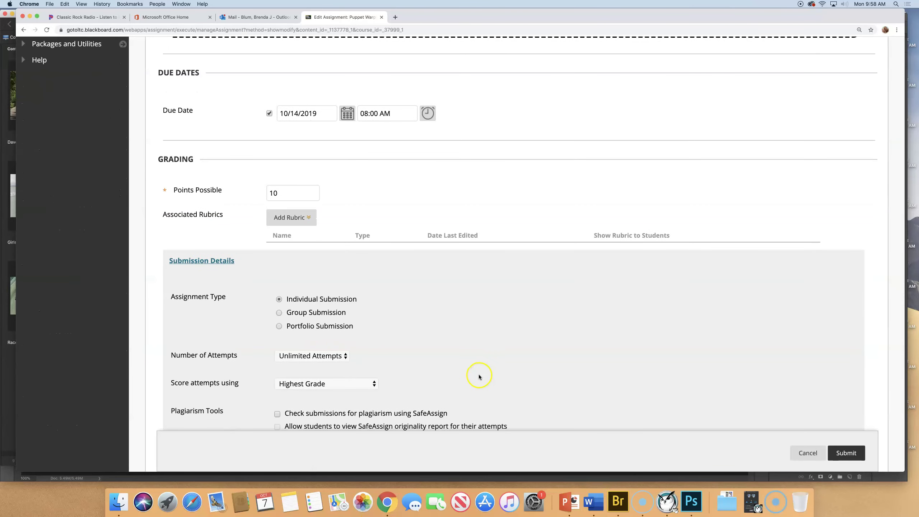
{"action": "scroll", "coordinate": [477, 376], "scroll_direction": "down", "scroll_amount": 2}
{"action": "scroll", "coordinate": [477, 377], "scroll_direction": "up", "scroll_amount": 12}
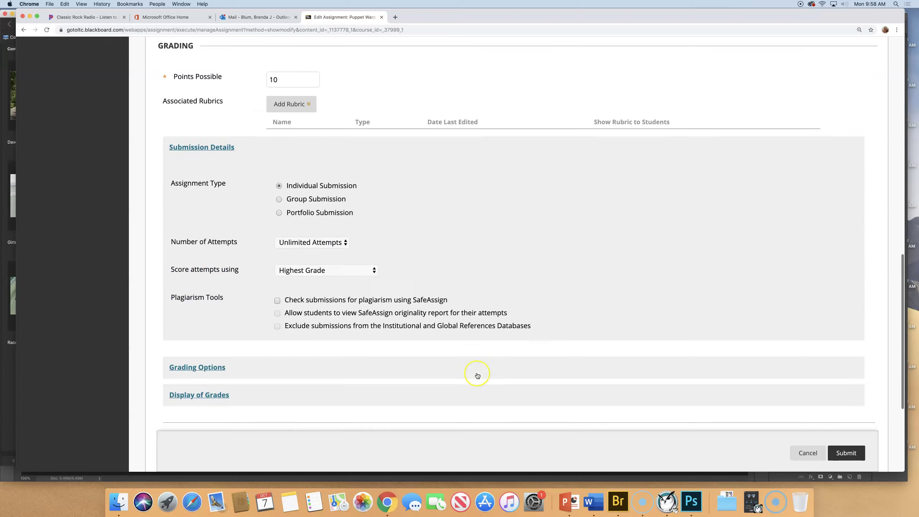
{"action": "scroll", "coordinate": [477, 376], "scroll_direction": "up", "scroll_amount": 4}
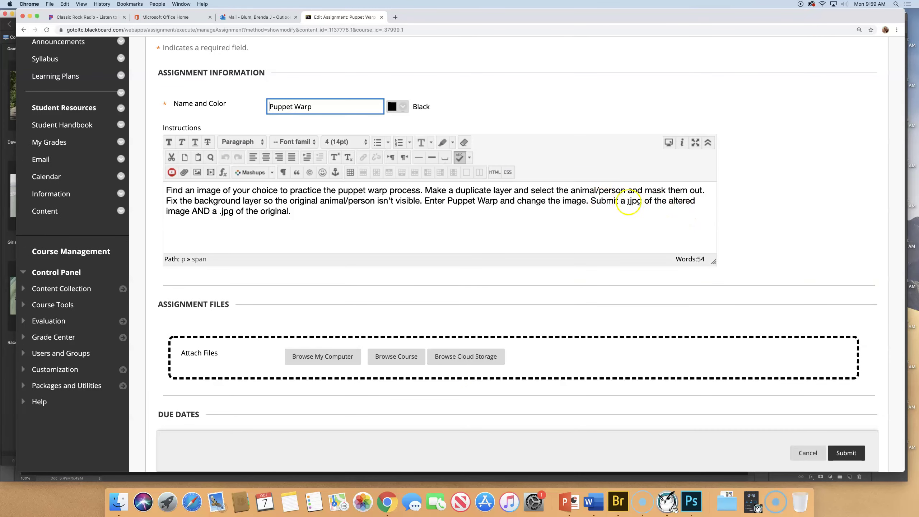
- Replace the two-.jpg sentence with '.psd of the image.' and submit the assignment
{"action": "left_click_drag", "start_coordinate": [628, 202], "coordinate": [646, 208]}
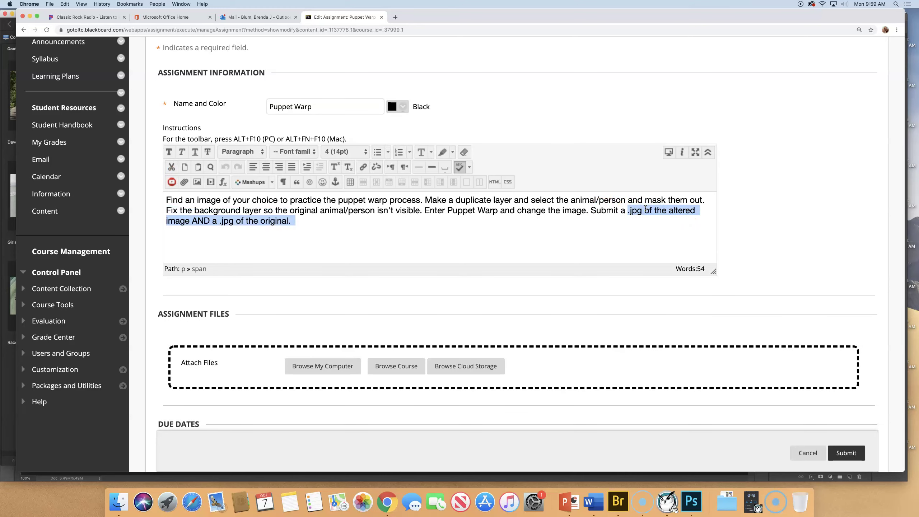
{"action": "type", "text": ".psd"}
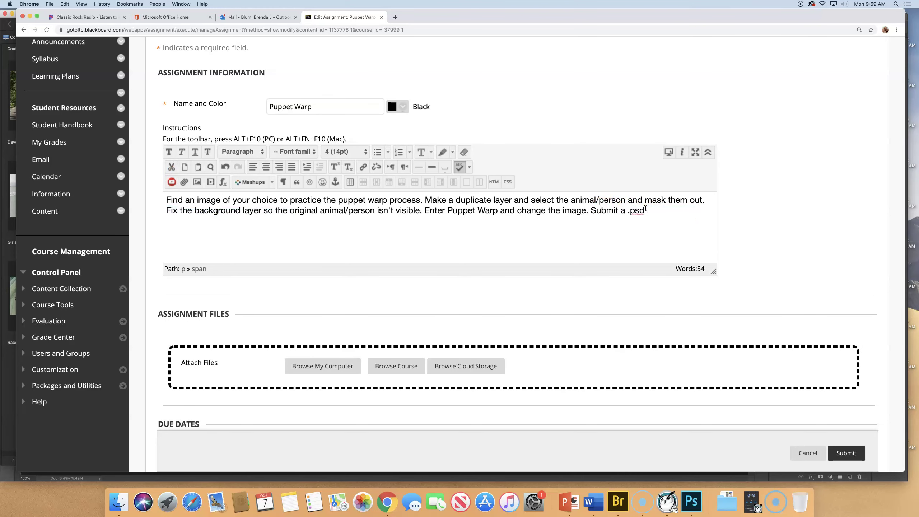
{"action": "type", "text": " of the images"}
{"action": "key", "text": "BackSpace"}
{"action": "type", "text": "."}
{"action": "left_click", "coordinate": [860, 459]}
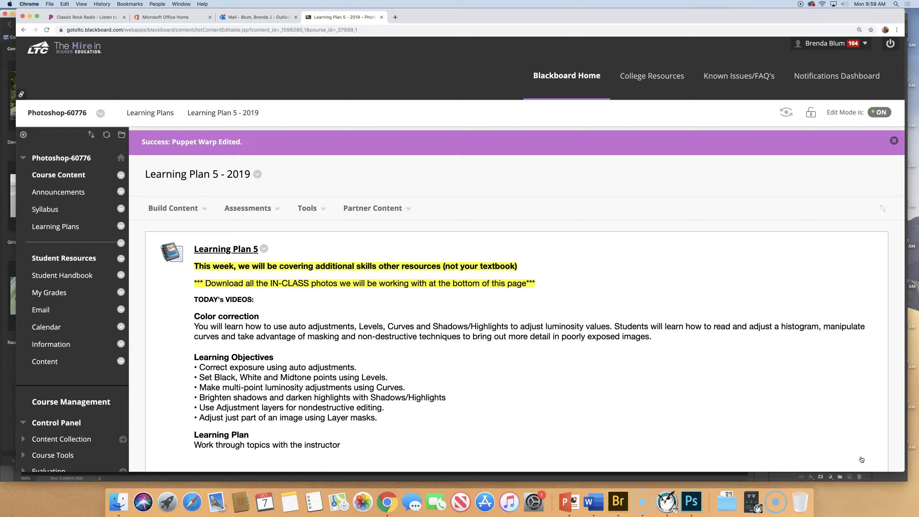